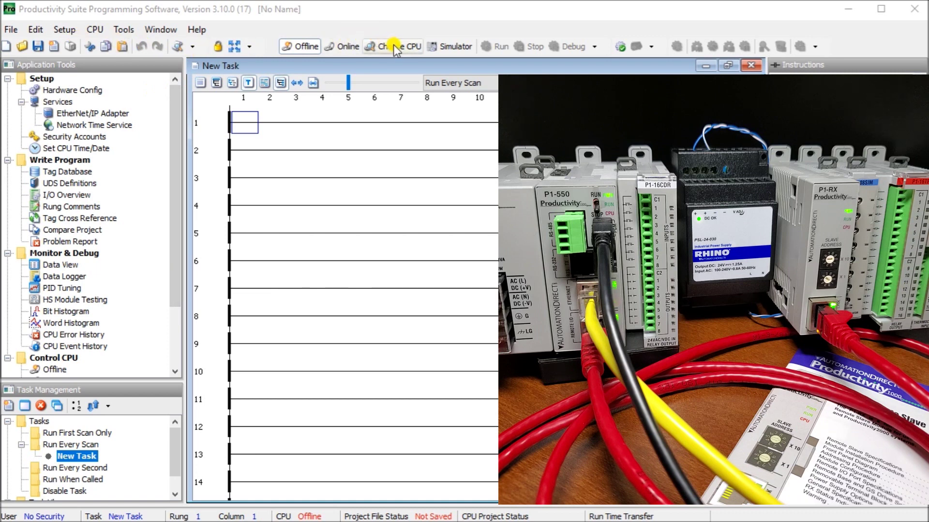
Connect online to the P1-550 CPU via its USB 2.0 entry in CPU Connections.
left_click(95, 33)
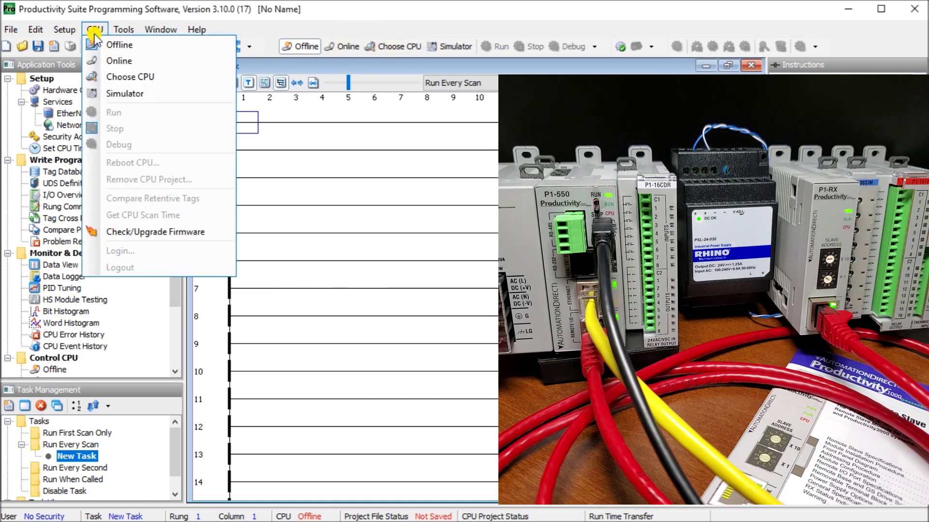
left_click(112, 77)
left_click_drag(272, 94, 132, 39)
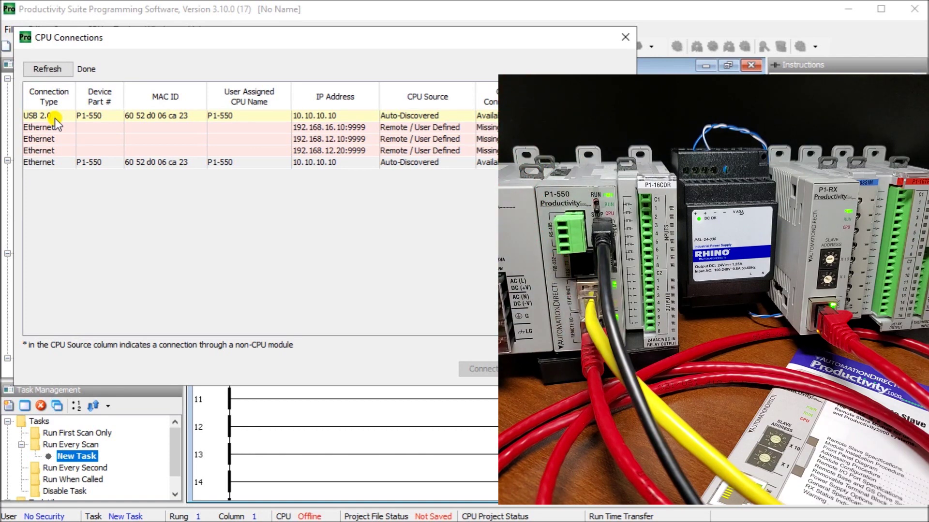
double_click(55, 119)
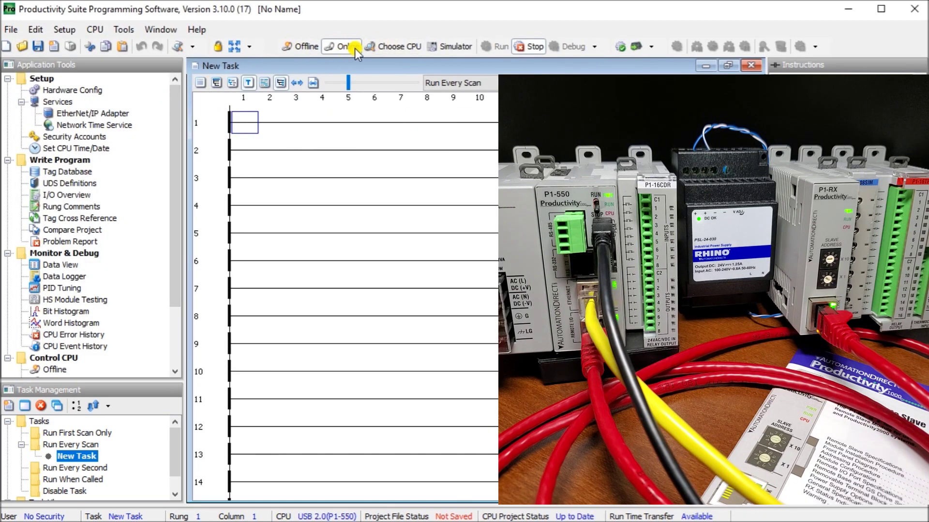
left_click(392, 47)
left_click(300, 48)
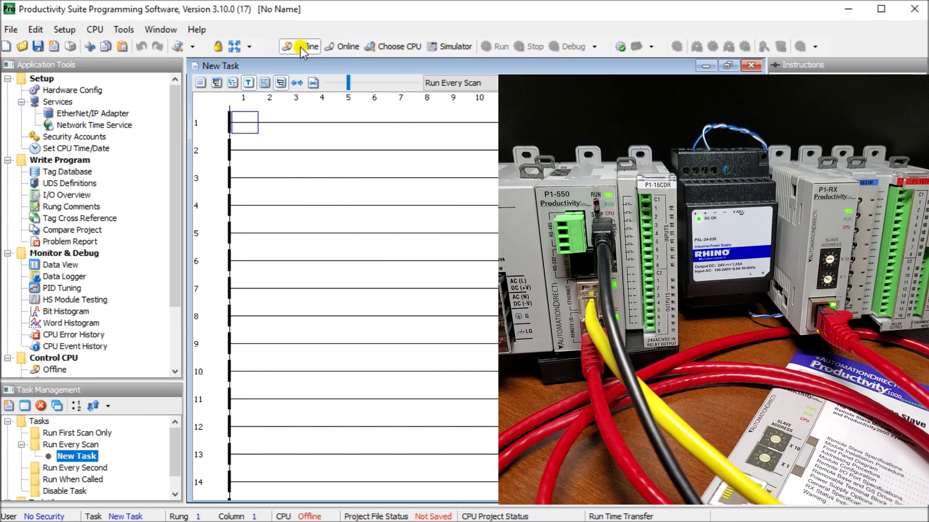
left_click(392, 47)
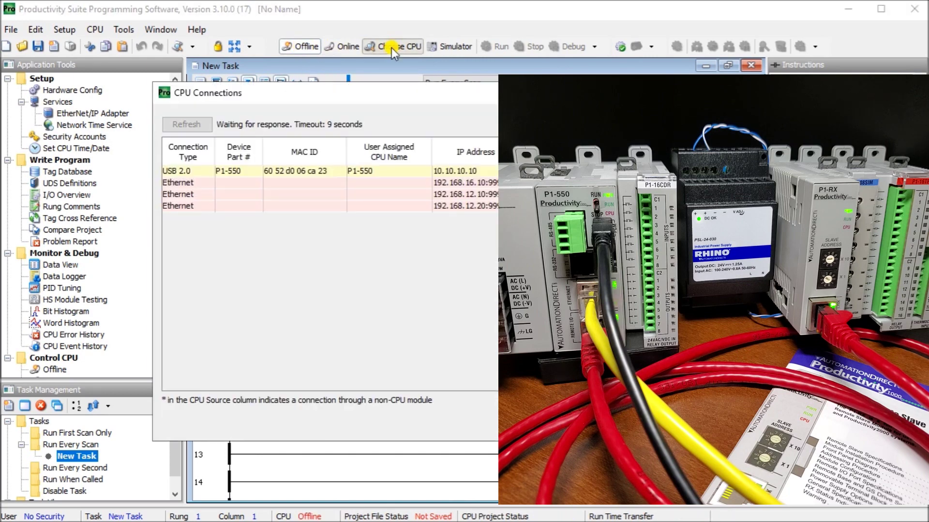
left_click(309, 172)
left_click_drag(353, 94, 216, 53)
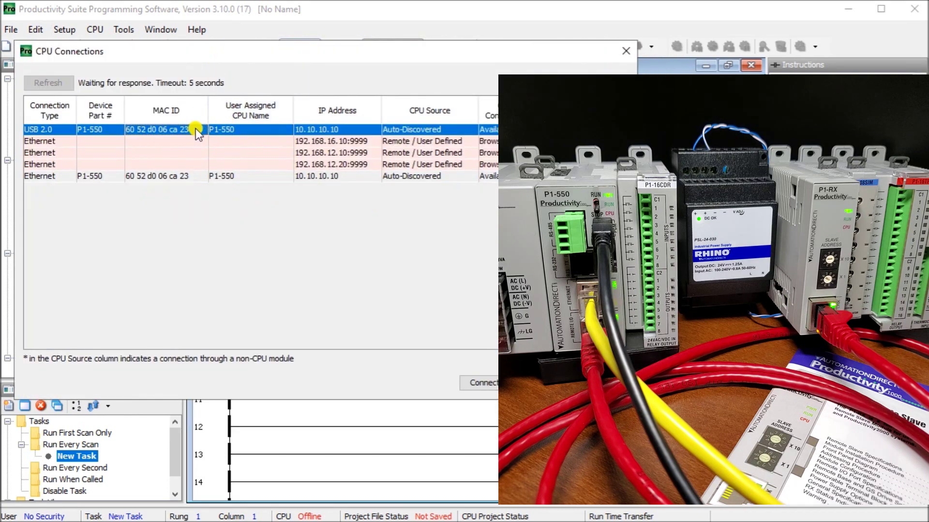
left_click(466, 379)
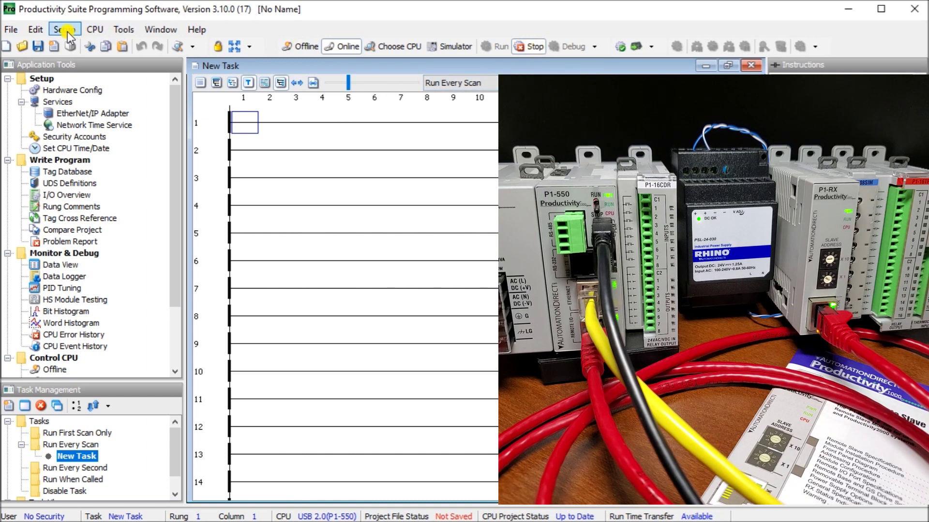
Open Hardware Configuration from Application Tools > Setup and read the system configuration.
left_click(63, 91)
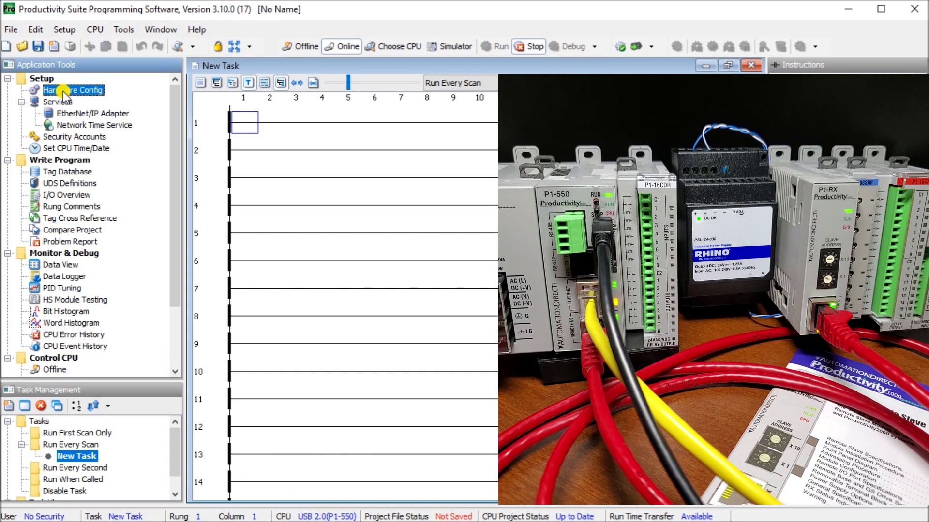
left_click(69, 30)
left_click(90, 41)
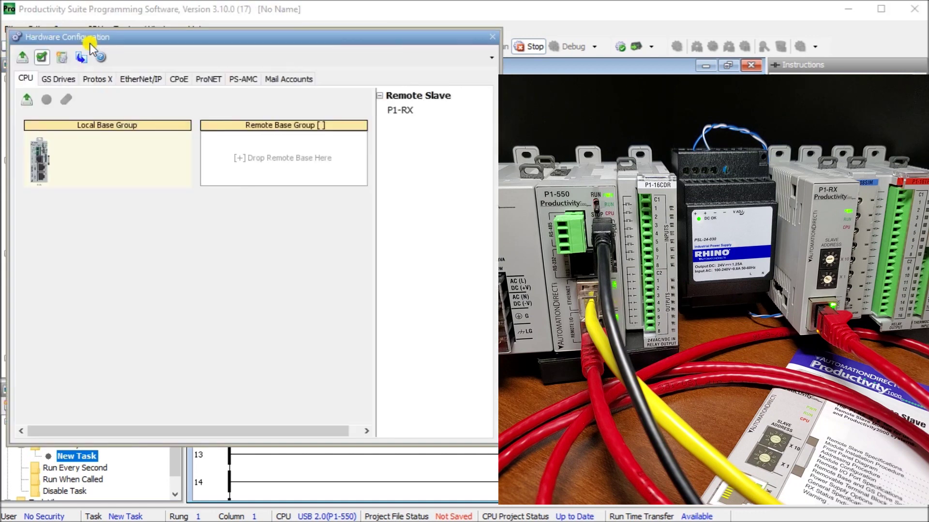
left_click_drag(137, 42, 142, 37)
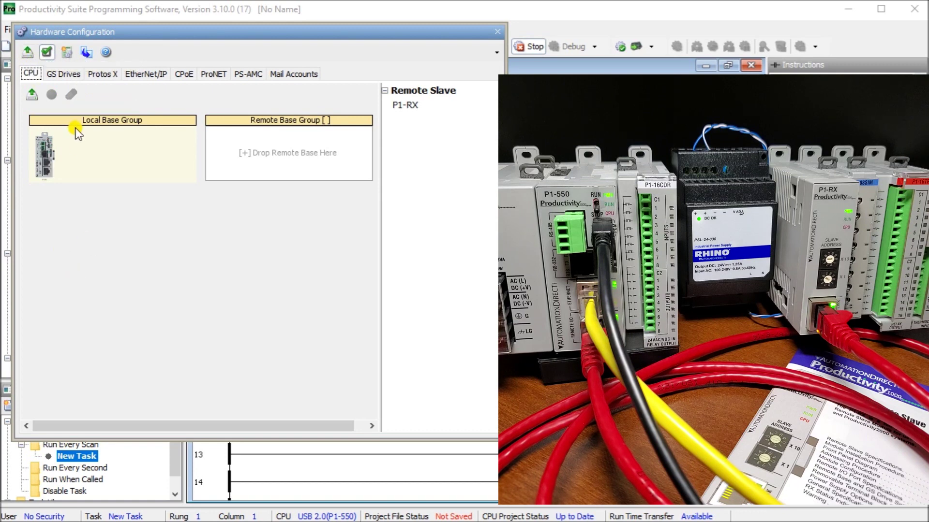
left_click(29, 53)
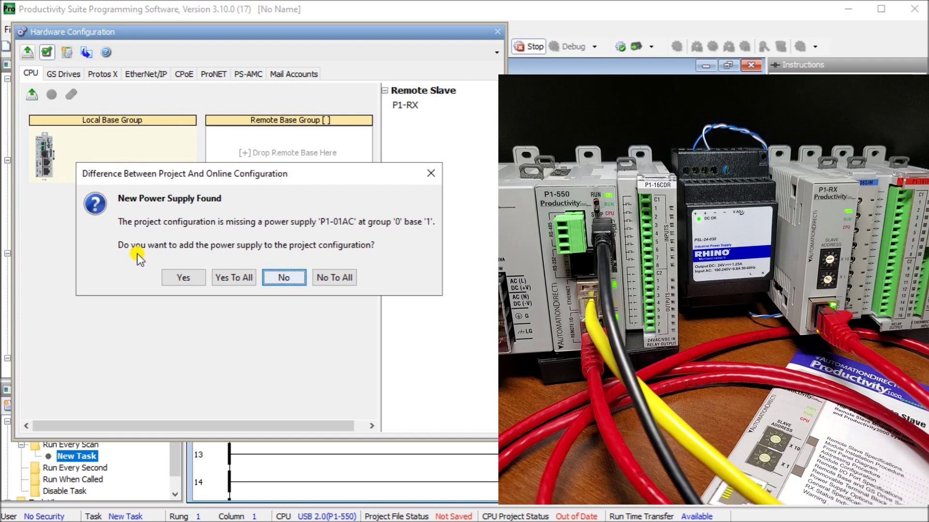
Answer Yes To All to add power supply P1-01AC and all discovered modules.
left_click(235, 280)
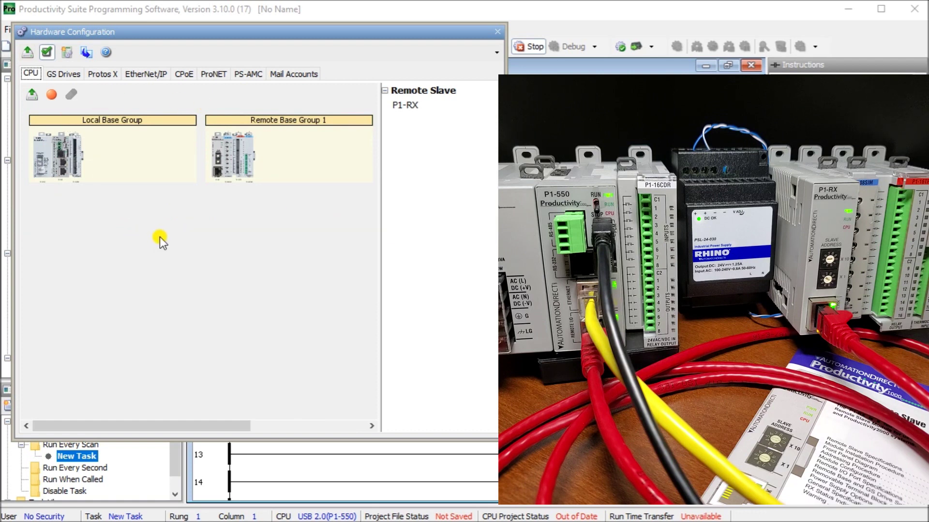
double_click(224, 152)
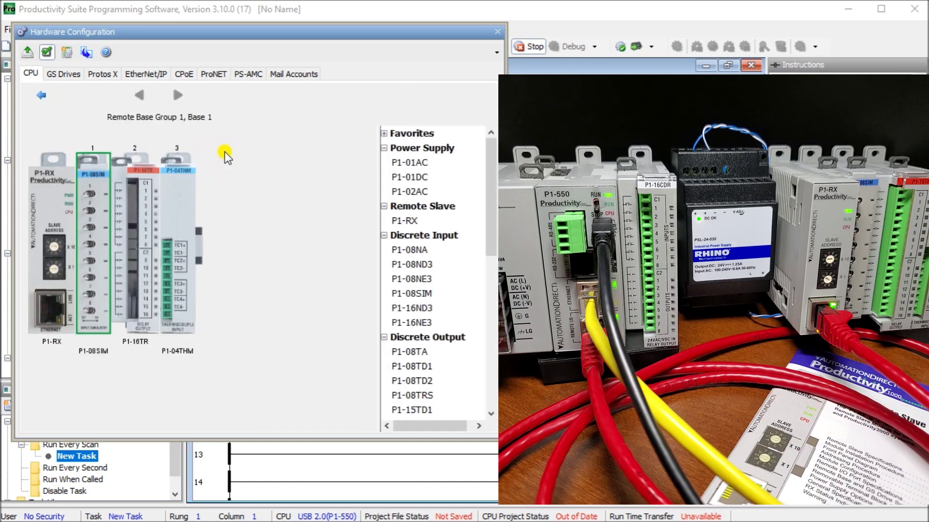
double_click(58, 209)
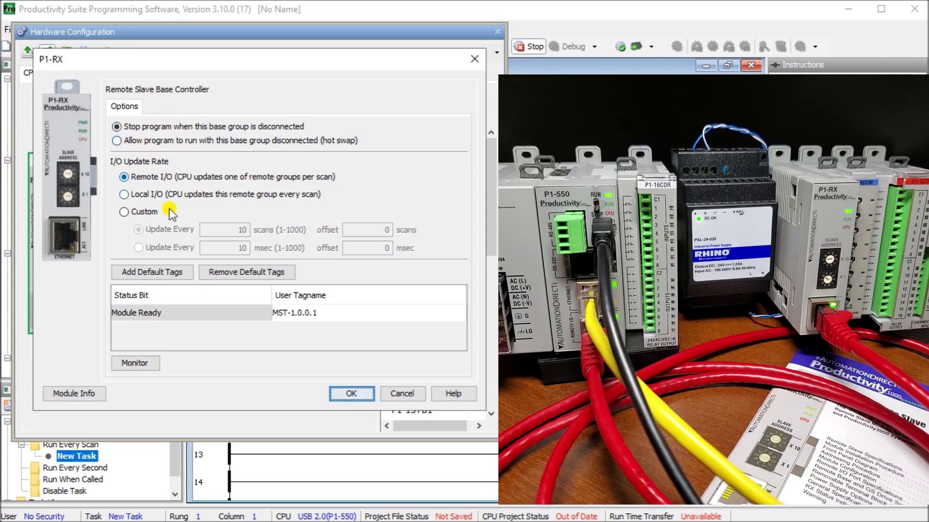
left_click(410, 394)
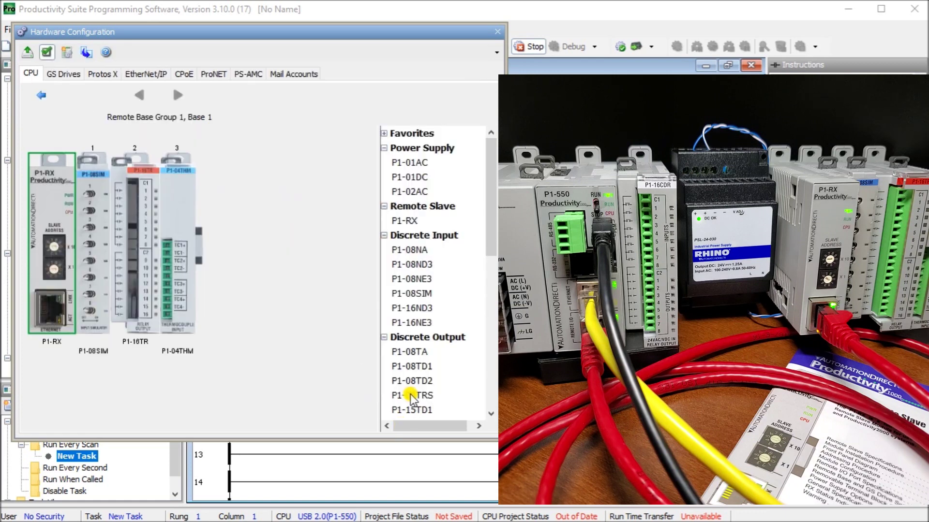
double_click(87, 225)
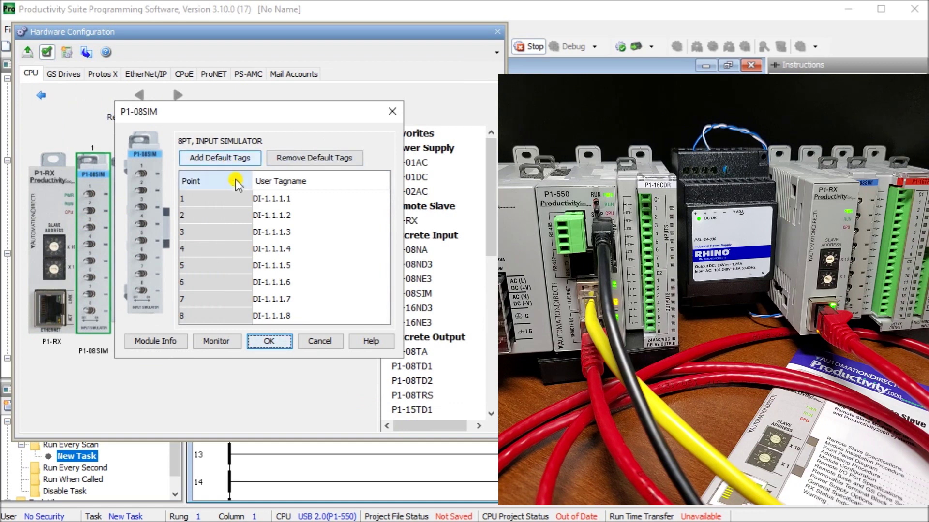
left_click(328, 342)
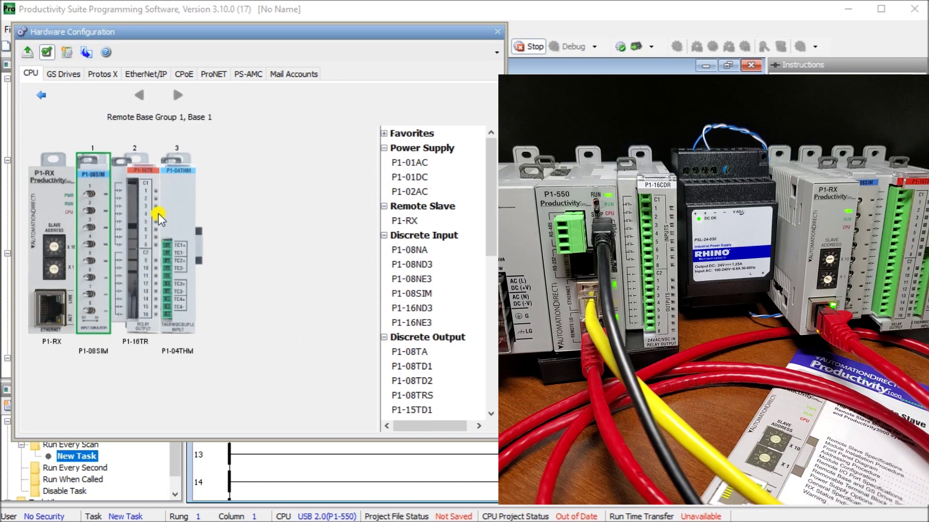
left_click(42, 98)
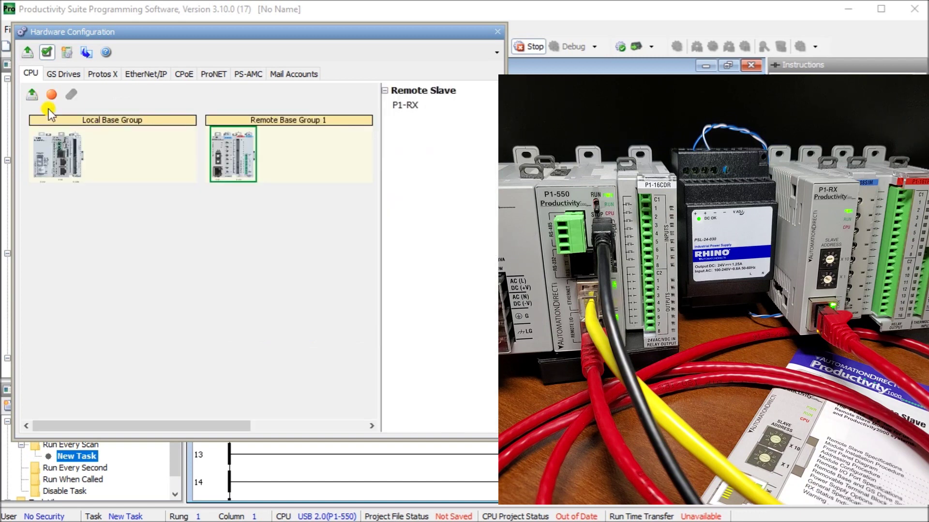
double_click(58, 148)
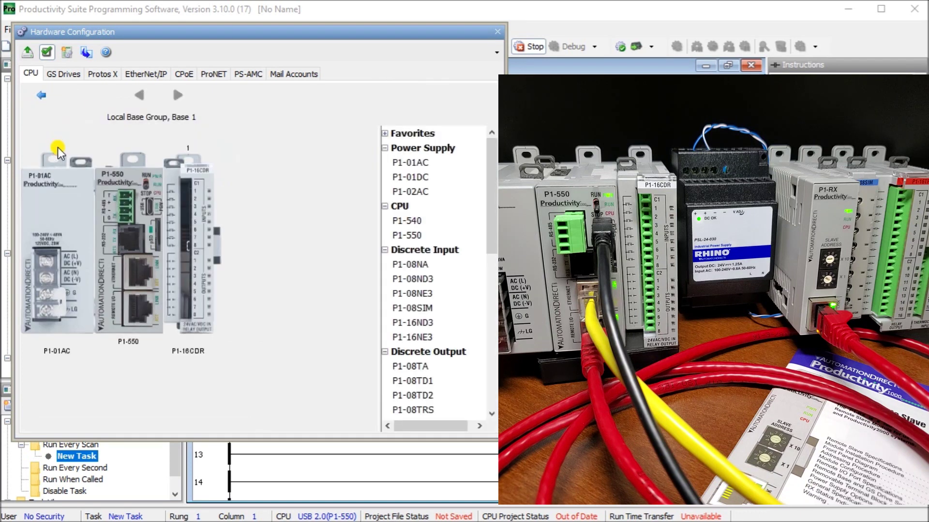
double_click(140, 278)
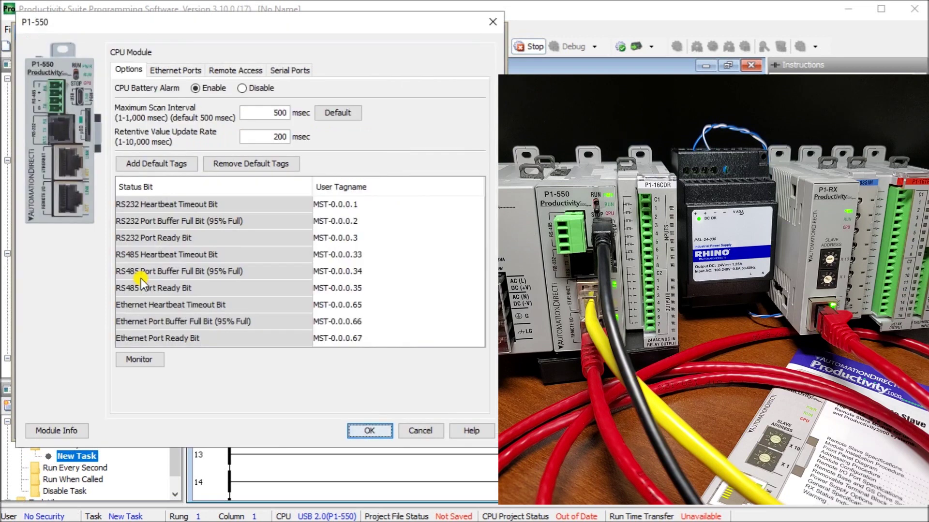
left_click(181, 73)
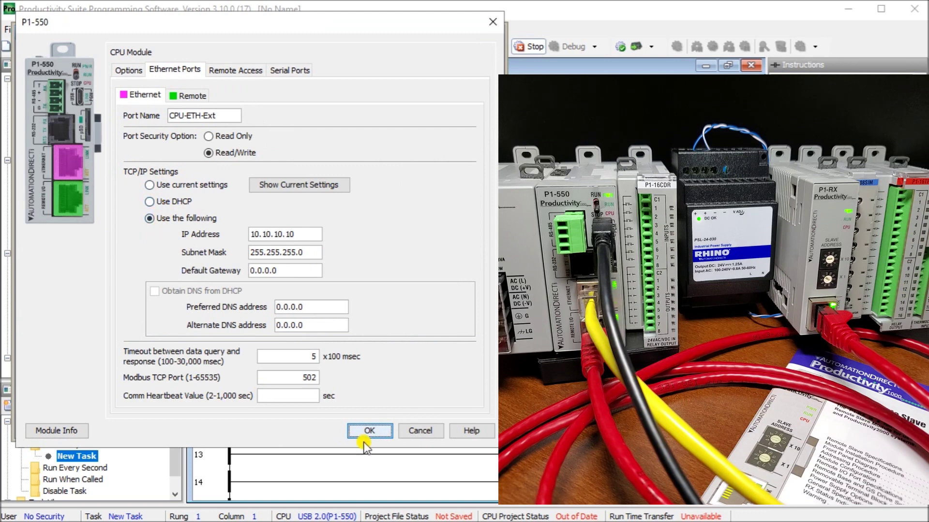
left_click(370, 431)
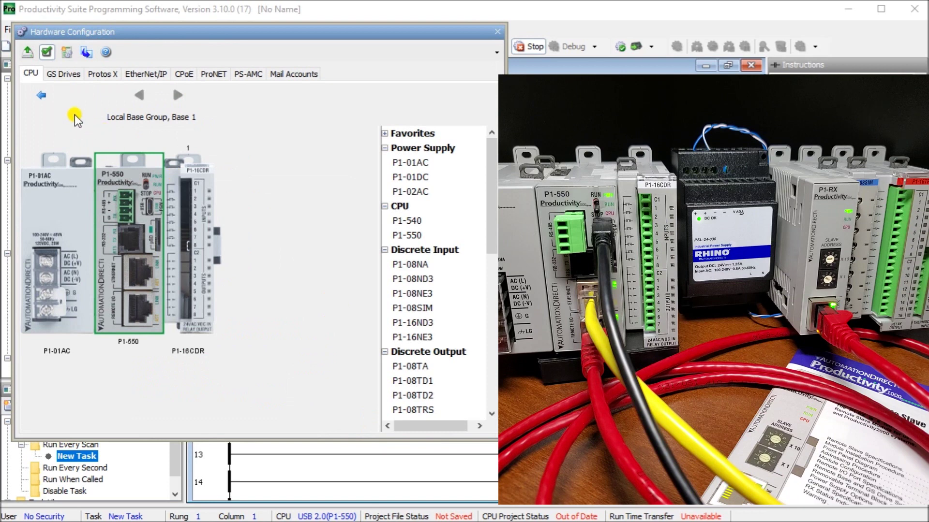
left_click(44, 97)
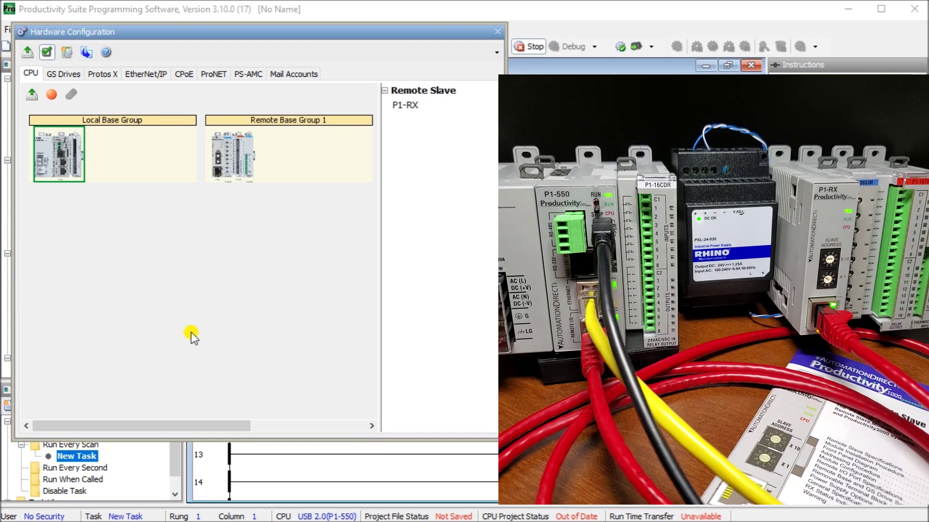
Close Hardware Configuration, then start a save and cancel it with Escape.
left_click(501, 33)
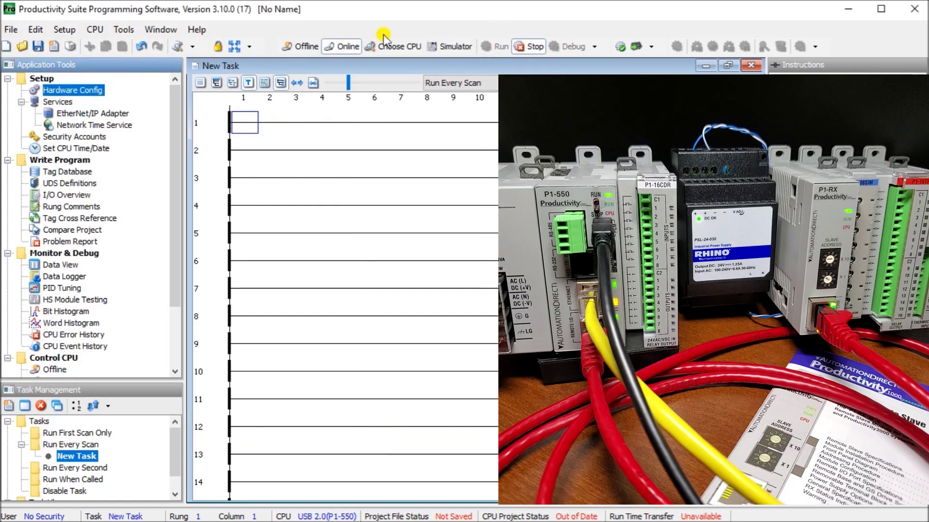
left_click(37, 46)
key("Escape")
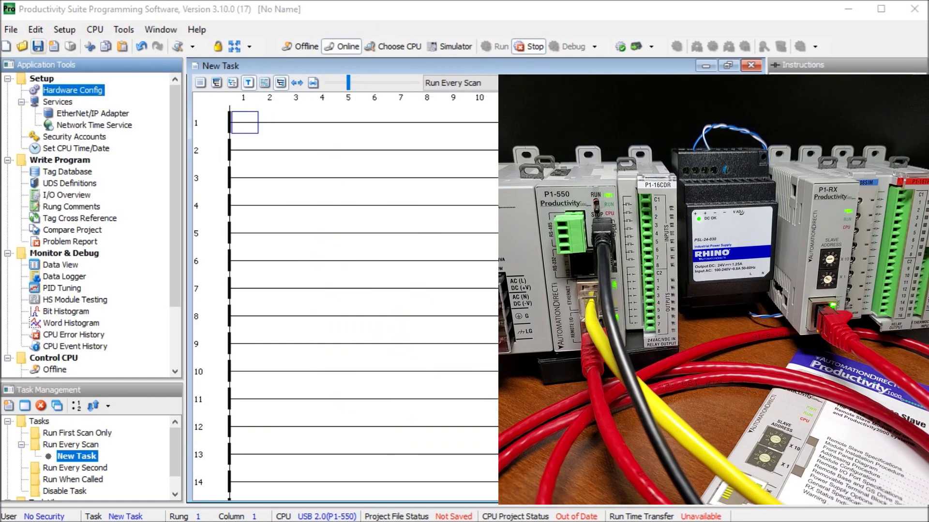